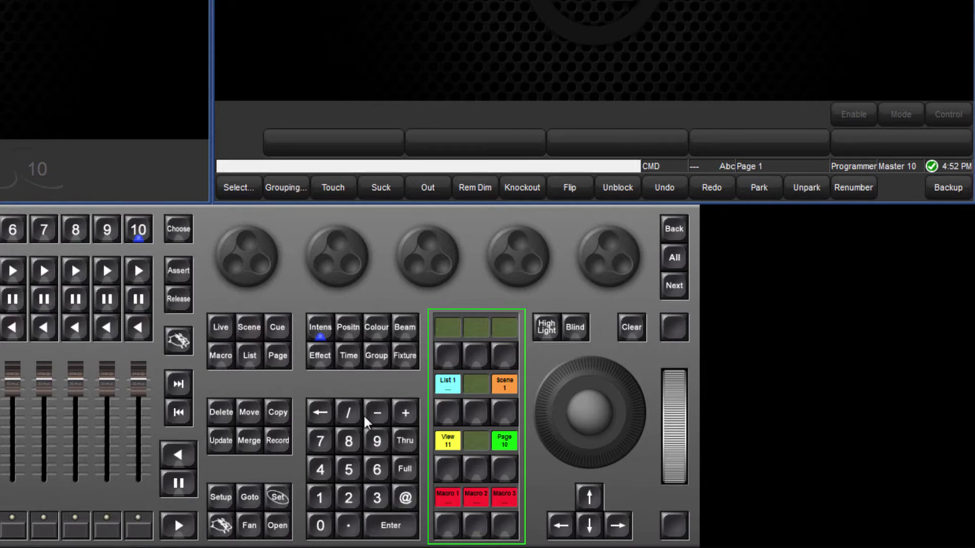
Cycle the function keys through their available modes and back to CMD mode.
{"action": "left_click", "coordinate": [221, 526]}
{"action": "left_click", "coordinate": [390, 526]}
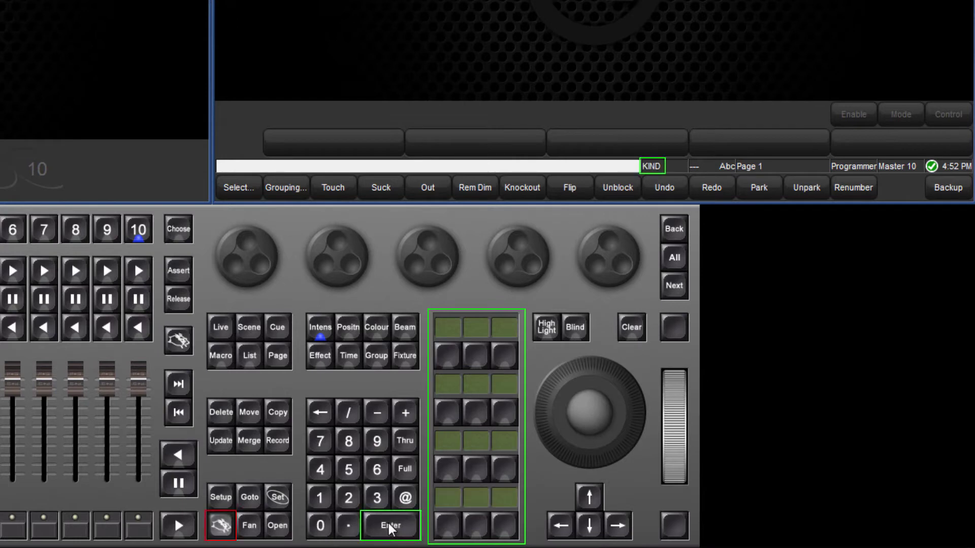
{"action": "left_click", "coordinate": [390, 526]}
{"action": "left_click", "coordinate": [390, 526]}
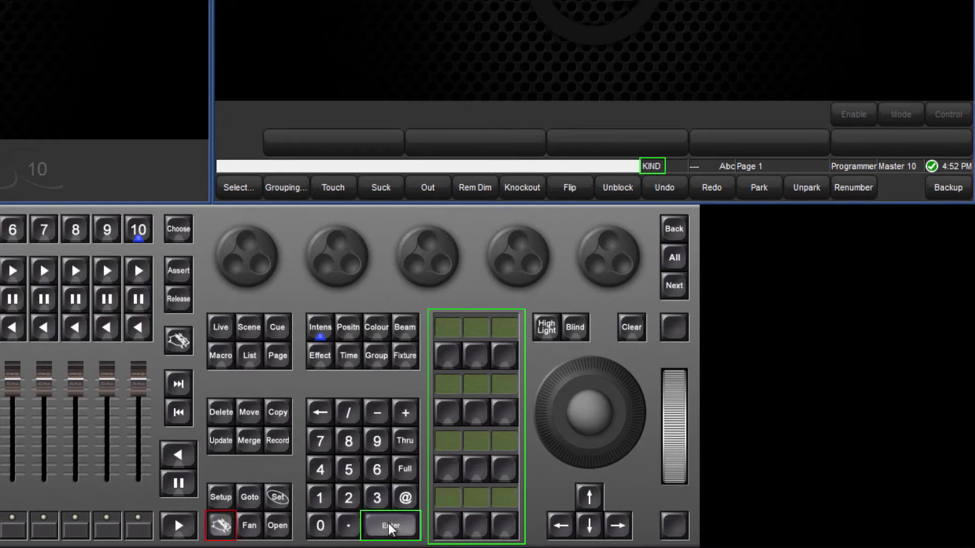
{"action": "left_click", "coordinate": [390, 526]}
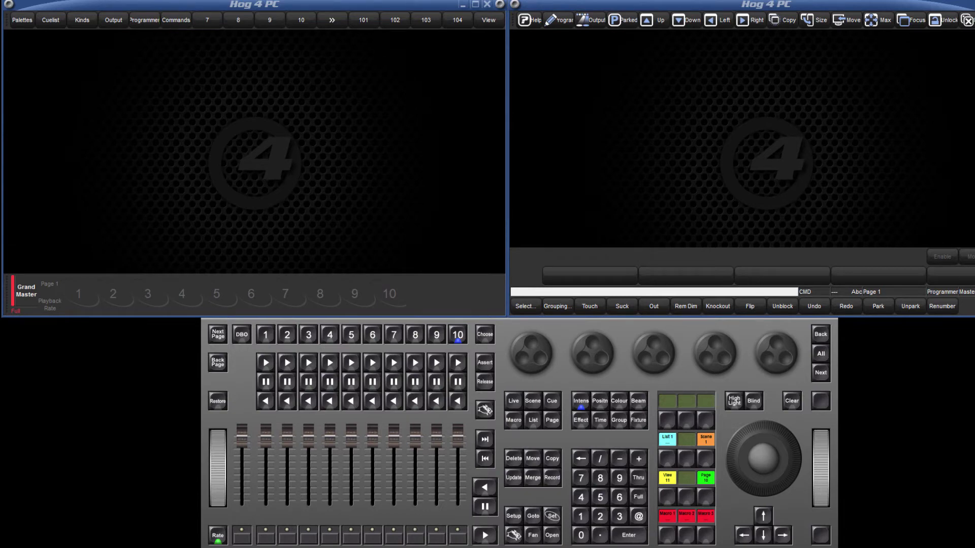
Open the Commands directory and record the Band group as command 1.
{"action": "left_click", "coordinate": [558, 534]}
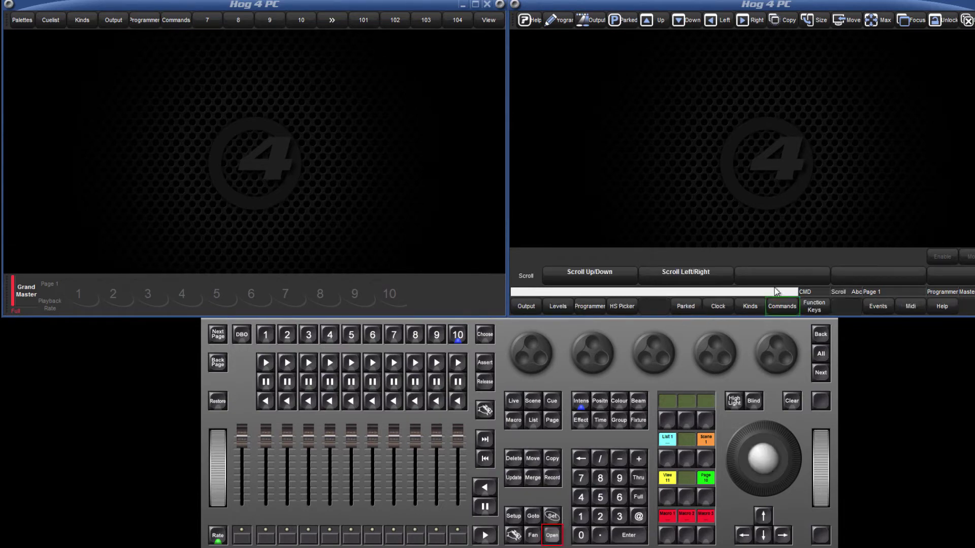
{"action": "left_click", "coordinate": [790, 306]}
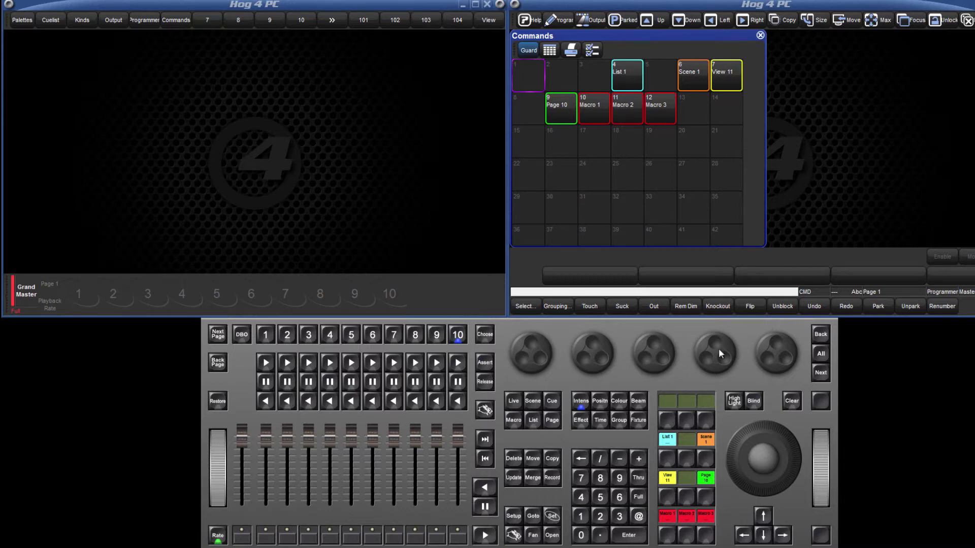
{"action": "left_click", "coordinate": [619, 420]}
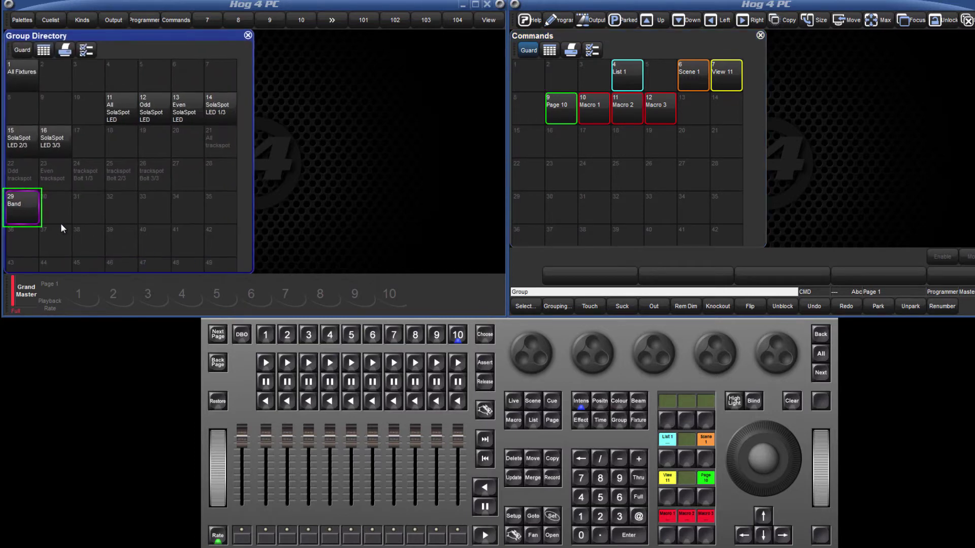
{"action": "left_click", "coordinate": [26, 208]}
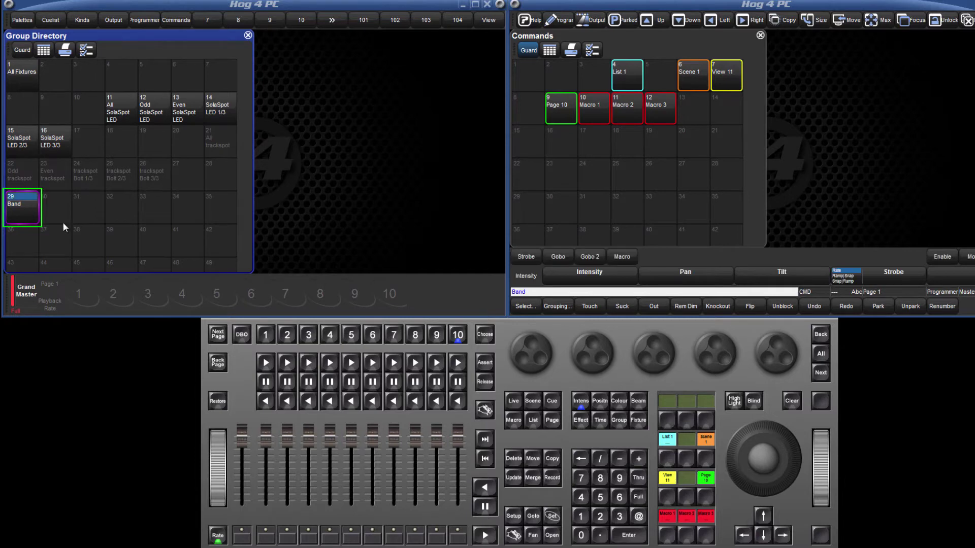
{"action": "left_click", "coordinate": [537, 459]}
{"action": "left_click", "coordinate": [665, 417]}
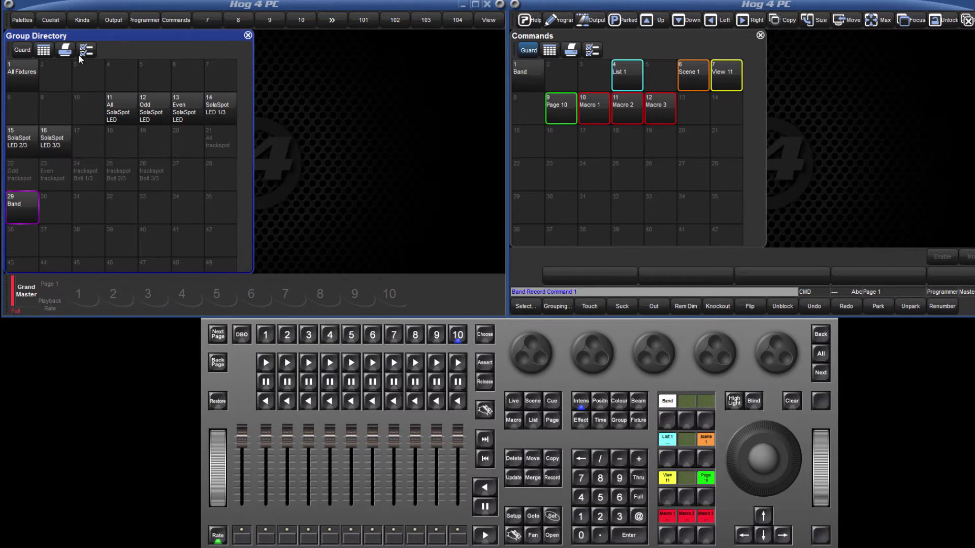
Assign the blue preset colour to the Band group in the Group Directory's spreadsheet view and return to the grid view.
{"action": "left_click", "coordinate": [44, 50]}
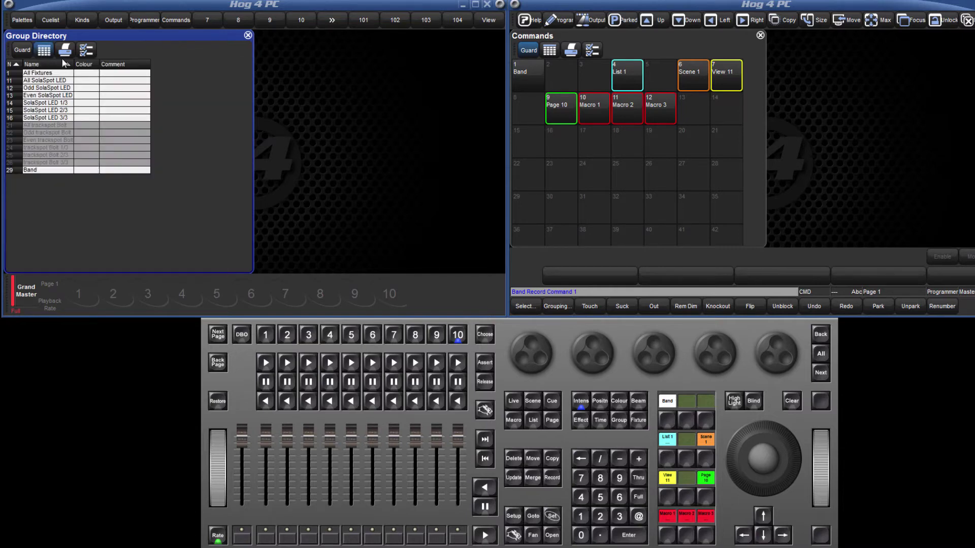
{"action": "left_click", "coordinate": [80, 171]}
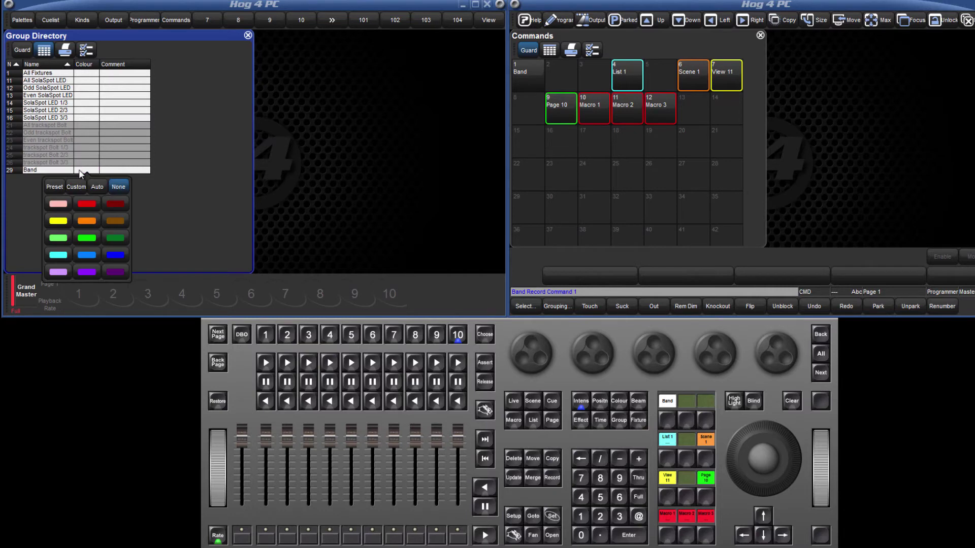
{"action": "left_click", "coordinate": [90, 255]}
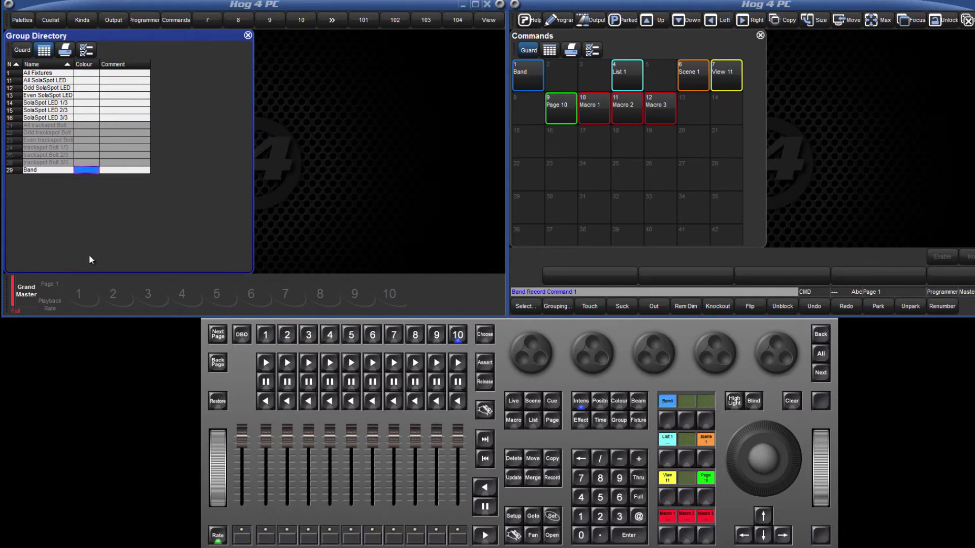
{"action": "left_click", "coordinate": [45, 51]}
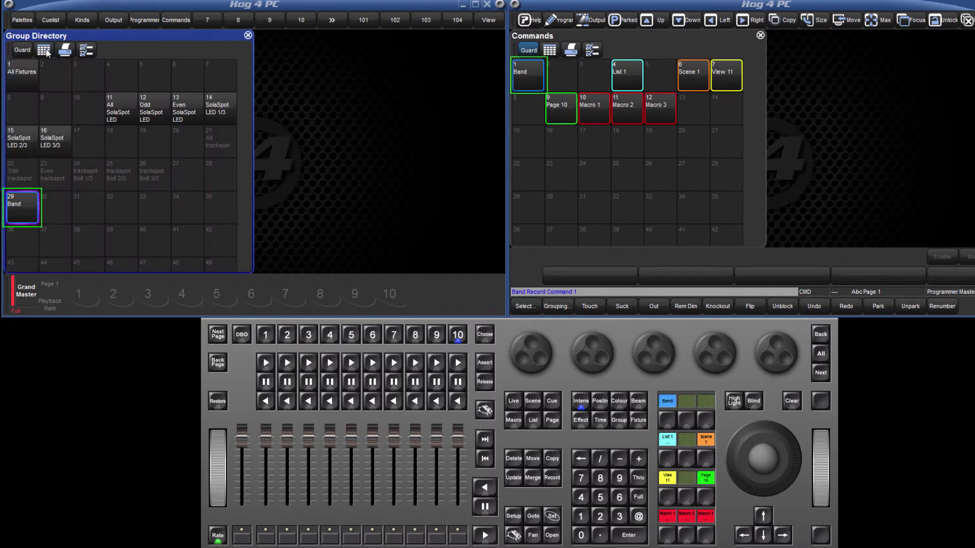
{"action": "left_click", "coordinate": [63, 217]}
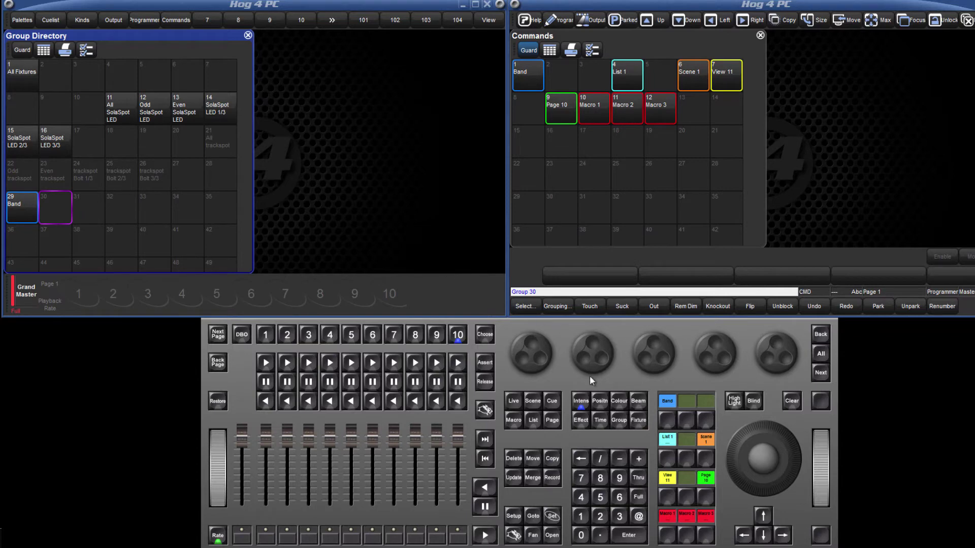
Record the Audience position as command 13 and page through the command function keys.
{"action": "left_click", "coordinate": [601, 402]}
{"action": "left_click", "coordinate": [308, 111]}
{"action": "left_click", "coordinate": [533, 459]}
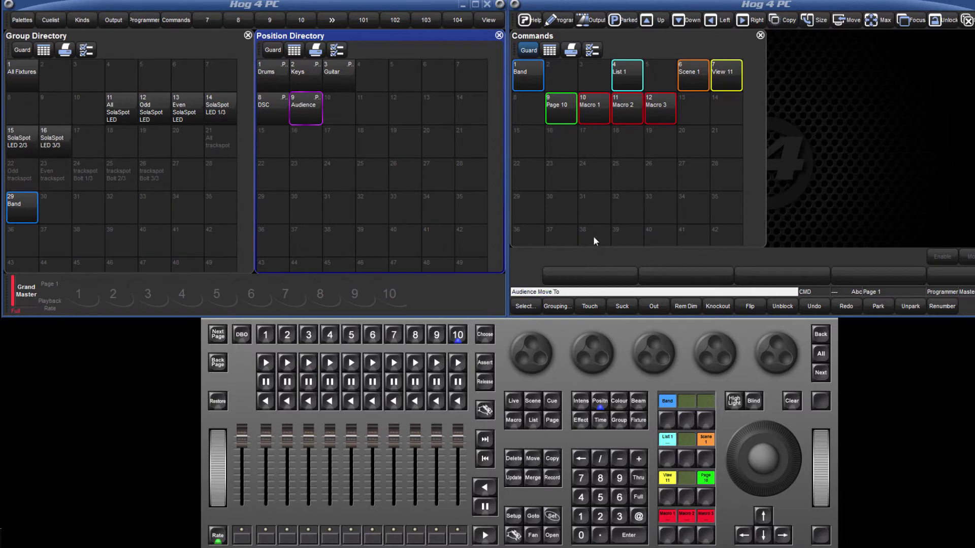
{"action": "left_click", "coordinate": [695, 106]}
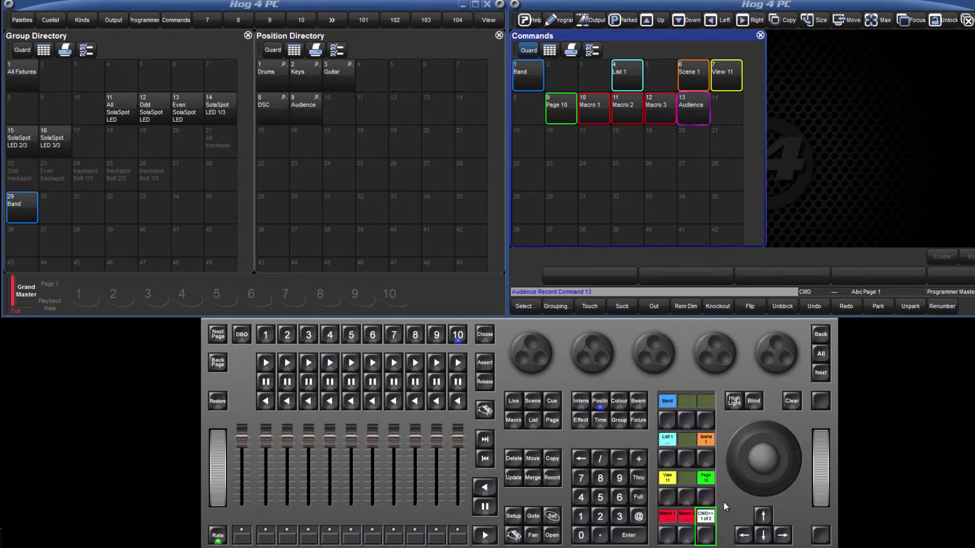
{"action": "left_click", "coordinate": [709, 539]}
{"action": "left_click", "coordinate": [709, 540]}
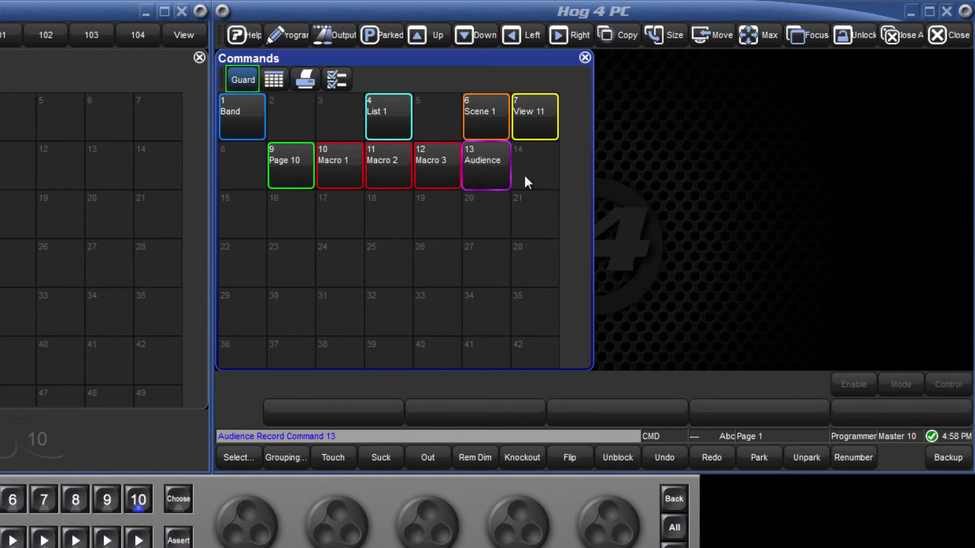
Move the Audience command from 13 to 3 and delete the Macro 1 command at 10.
{"action": "left_click", "coordinate": [483, 168]}
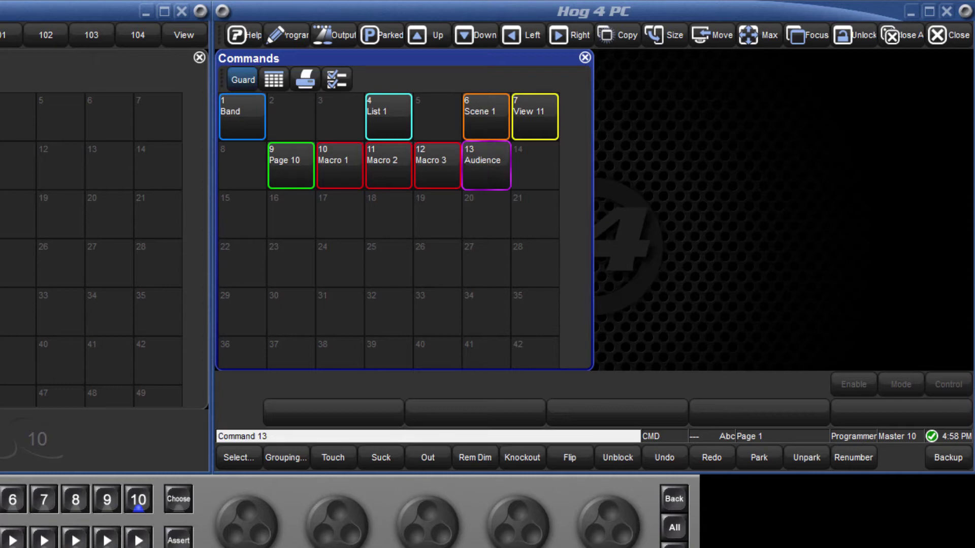
{"action": "key", "text": "ctrl+m"}
{"action": "left_click", "coordinate": [333, 114]}
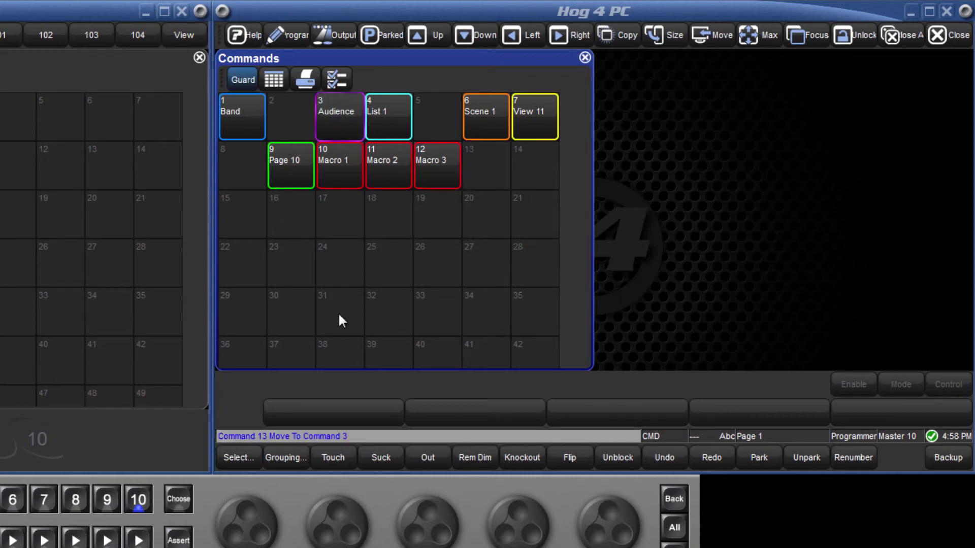
{"action": "left_click", "coordinate": [340, 164]}
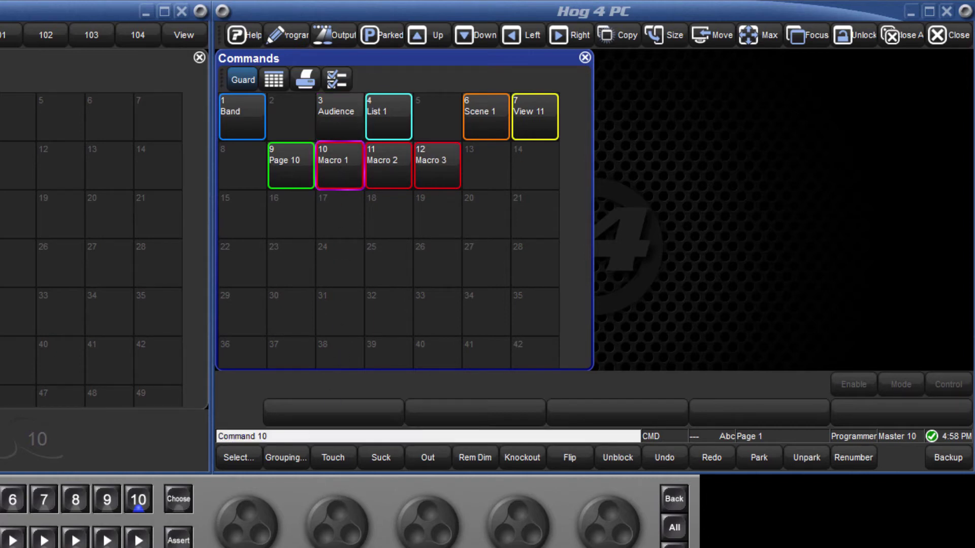
{"action": "key", "text": "Delete"}
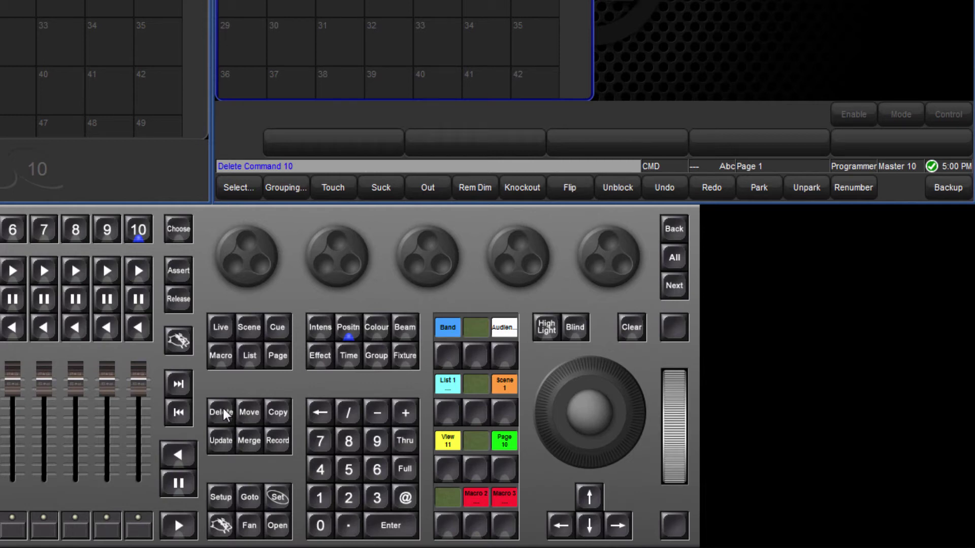
Move the Macro 2 command from 11 to 10 and delete the Macro 3 command at 12.
{"action": "left_click", "coordinate": [249, 412]}
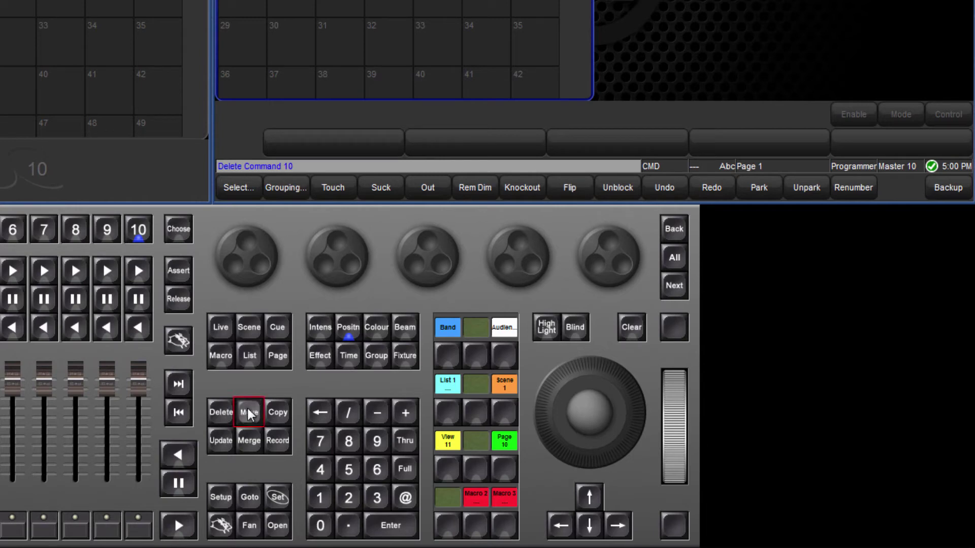
{"action": "left_click", "coordinate": [482, 525]}
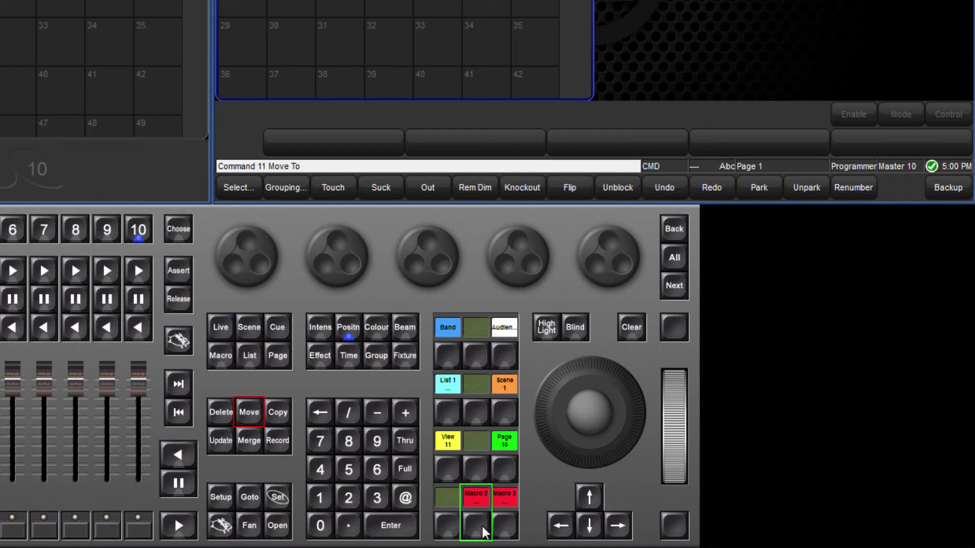
{"action": "left_click", "coordinate": [446, 522]}
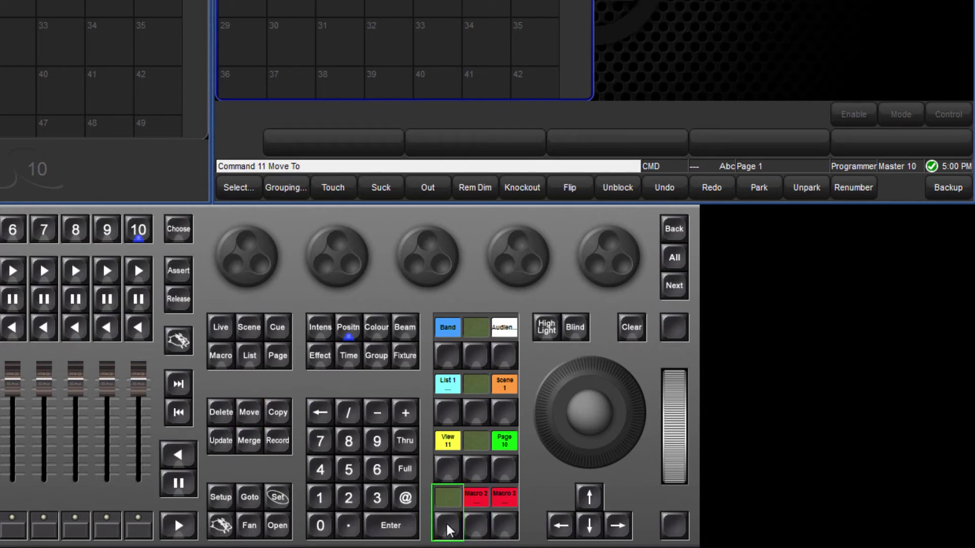
{"action": "left_click", "coordinate": [446, 522]}
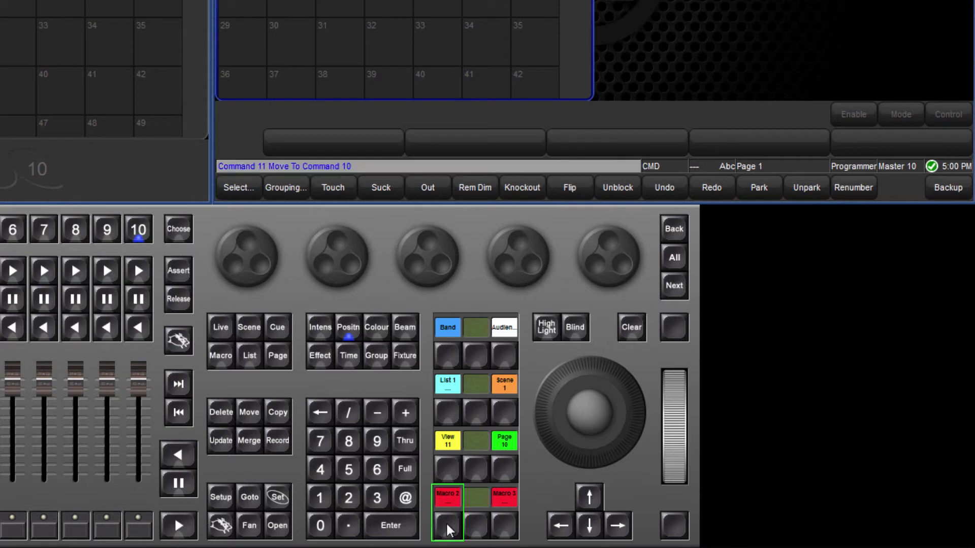
{"action": "left_click", "coordinate": [220, 410]}
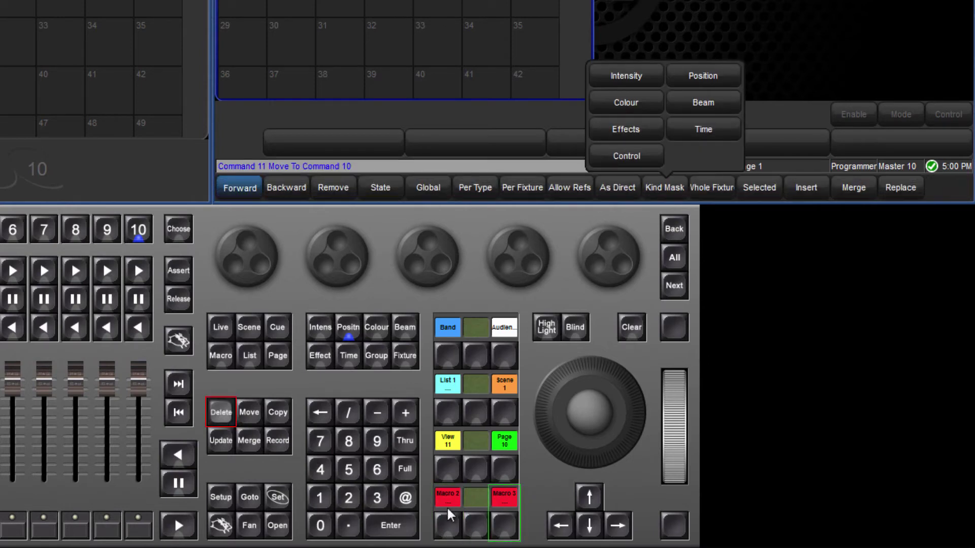
{"action": "left_click", "coordinate": [505, 525]}
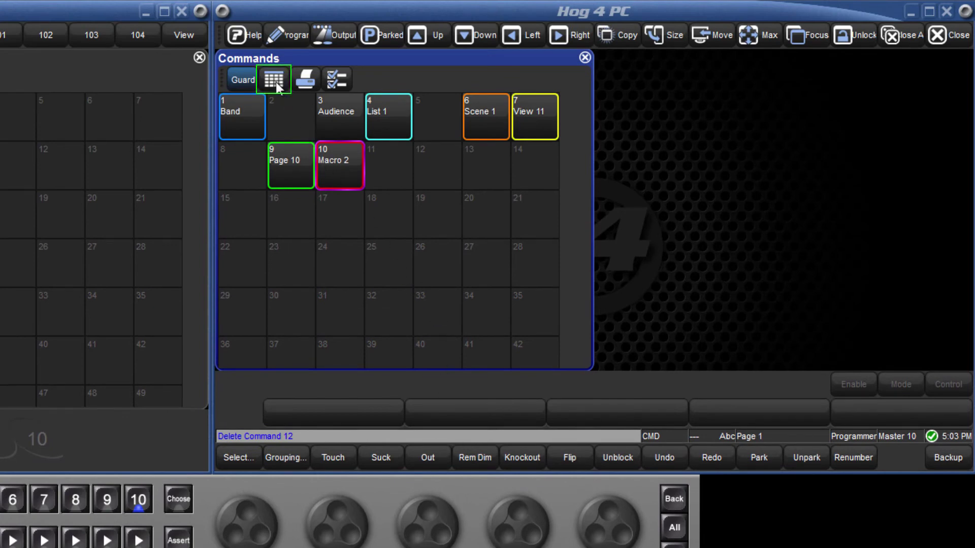
Display the Commands directory as a spreadsheet and examine the action options available for the List 1 command.
{"action": "left_click", "coordinate": [272, 80]}
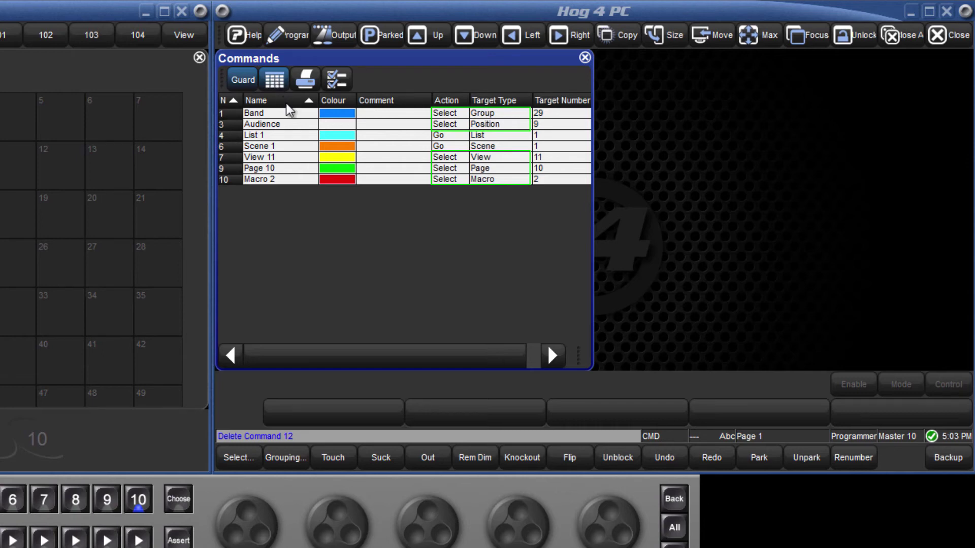
{"action": "left_click", "coordinate": [449, 136]}
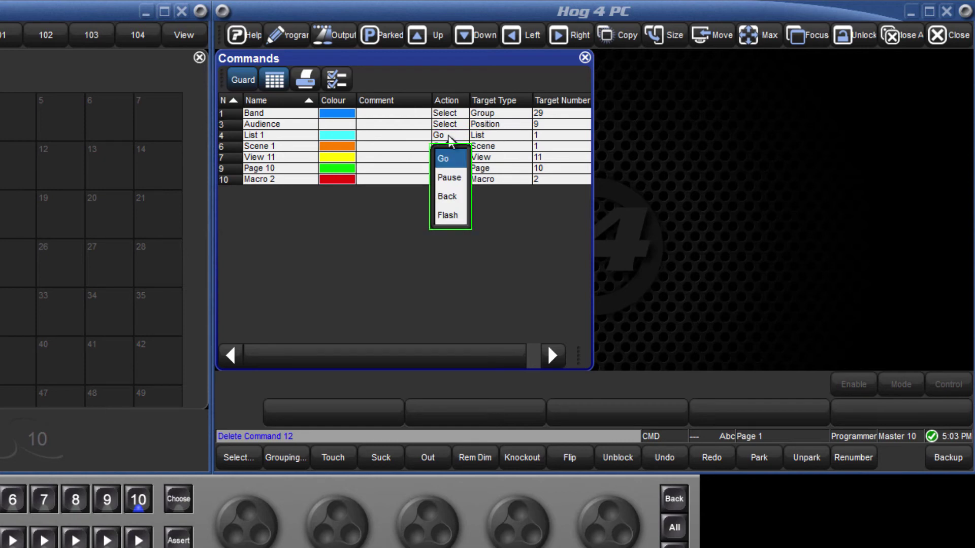
{"action": "left_click", "coordinate": [451, 141]}
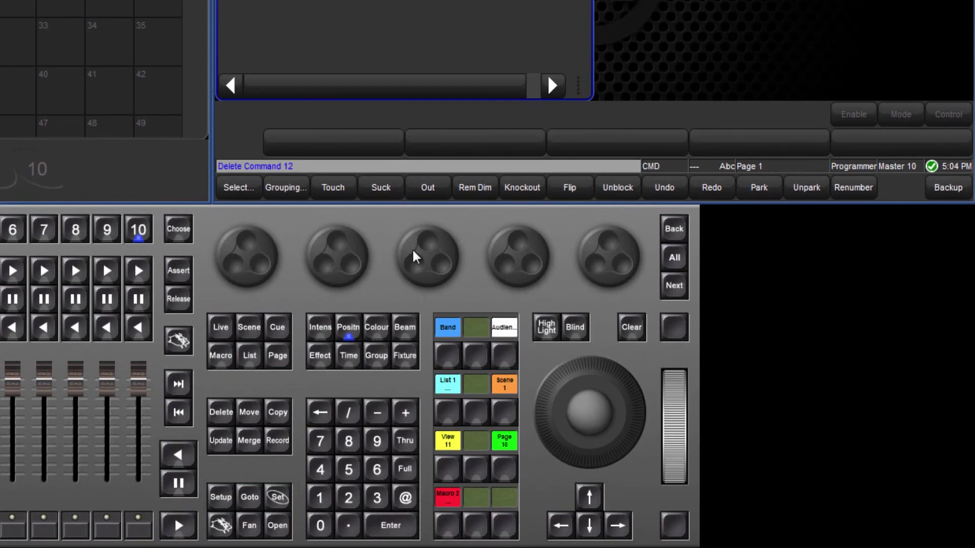
Trigger the Band command twice to toggle the group's selection on and off.
{"action": "left_click", "coordinate": [452, 355]}
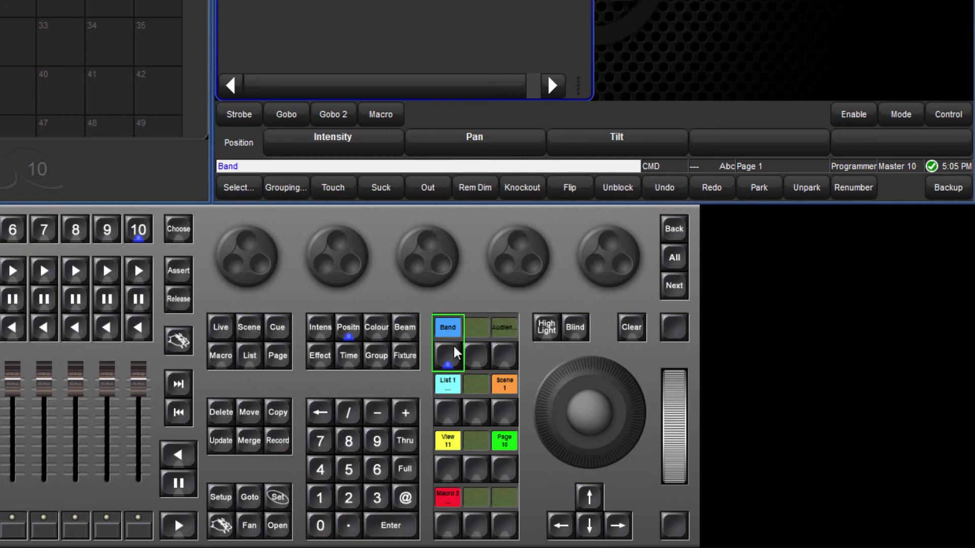
{"action": "left_click", "coordinate": [453, 345]}
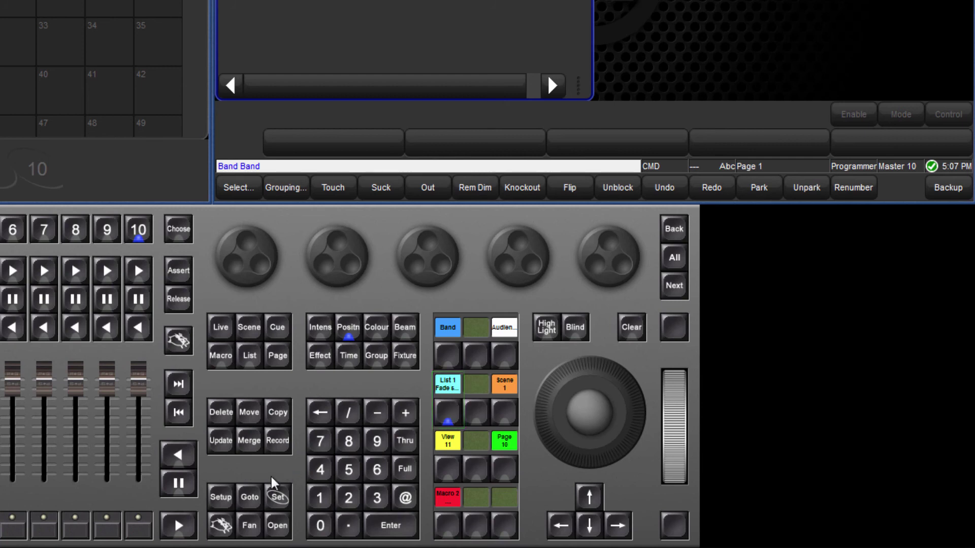
Release the List 1 command and recall View 11 through its function key.
{"action": "left_click", "coordinate": [224, 527]}
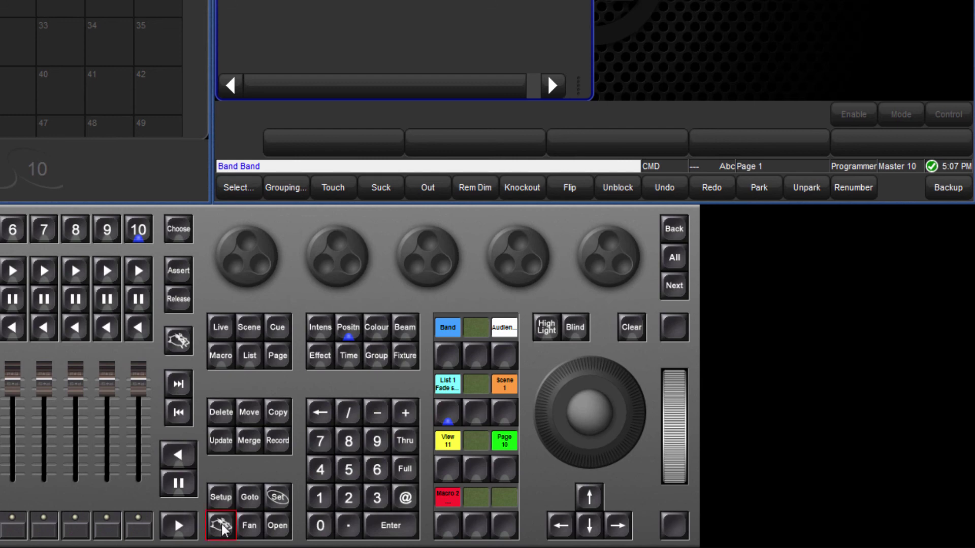
{"action": "left_click", "coordinate": [451, 409]}
{"action": "left_click", "coordinate": [452, 457]}
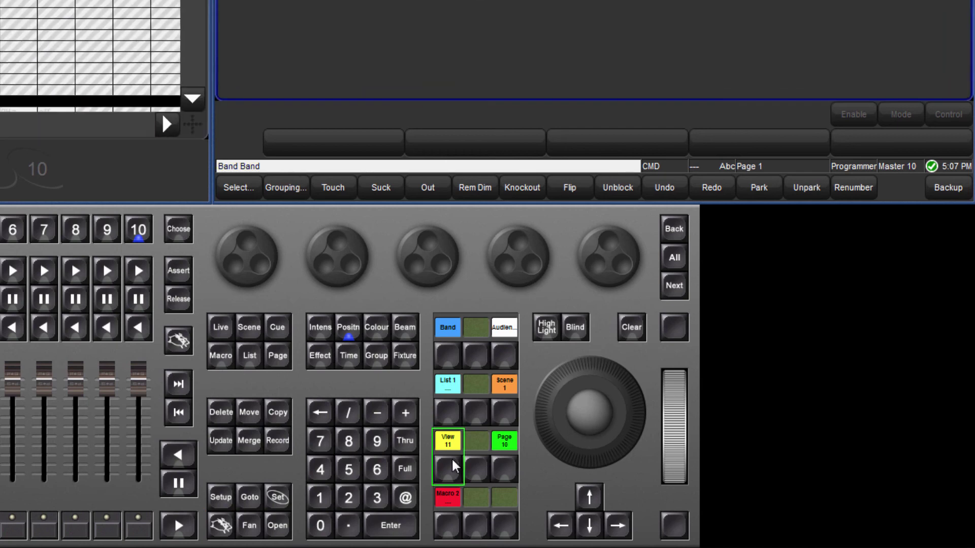